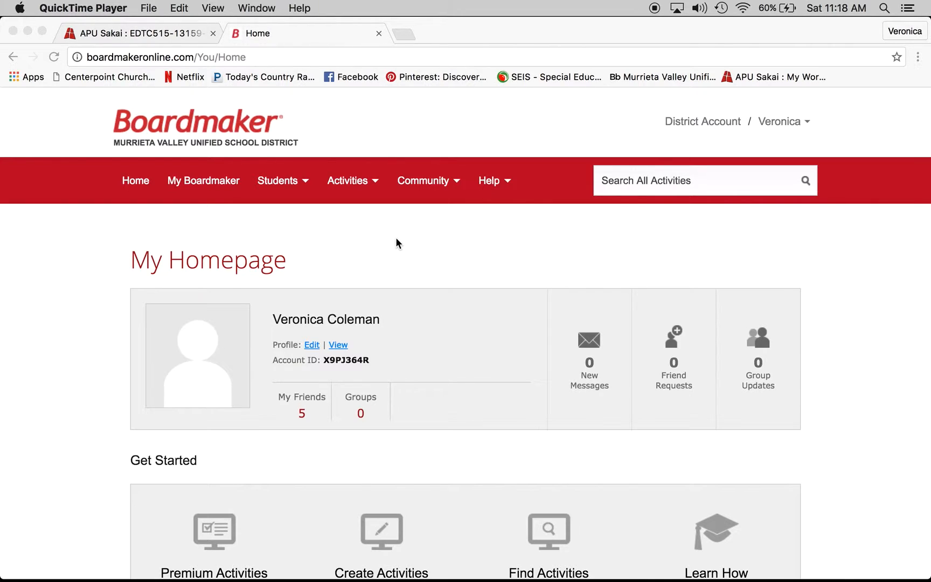
left_click(396, 239)
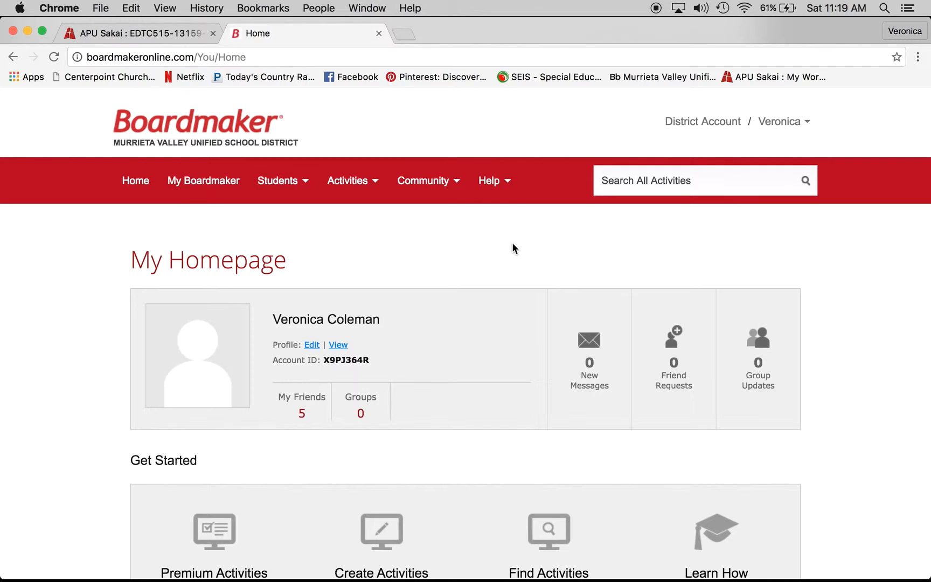
scroll(513, 244, "down", 3)
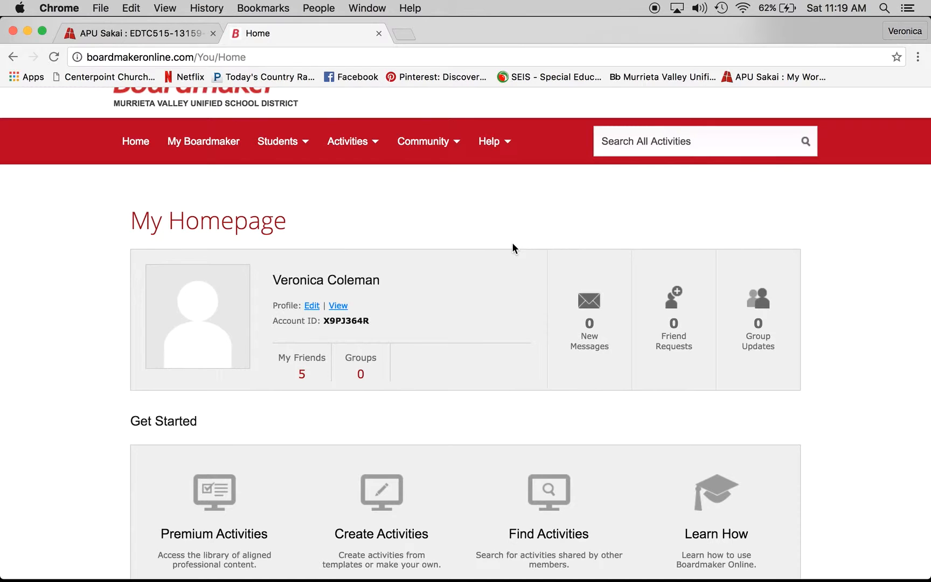
Start a new activity from the Calendars template "Calendar 1 Year - Jan to Dec", leaving the current page
left_click(396, 491)
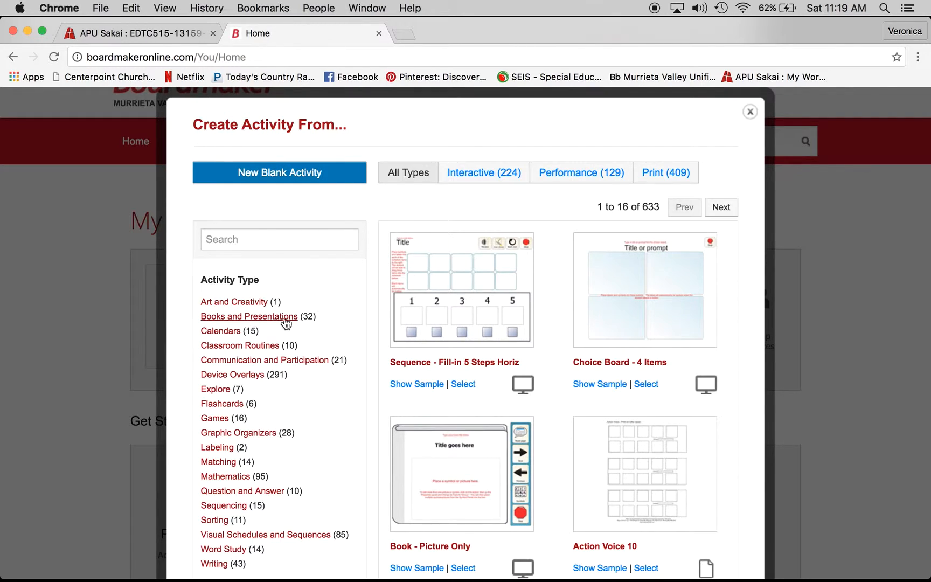
left_click(228, 332)
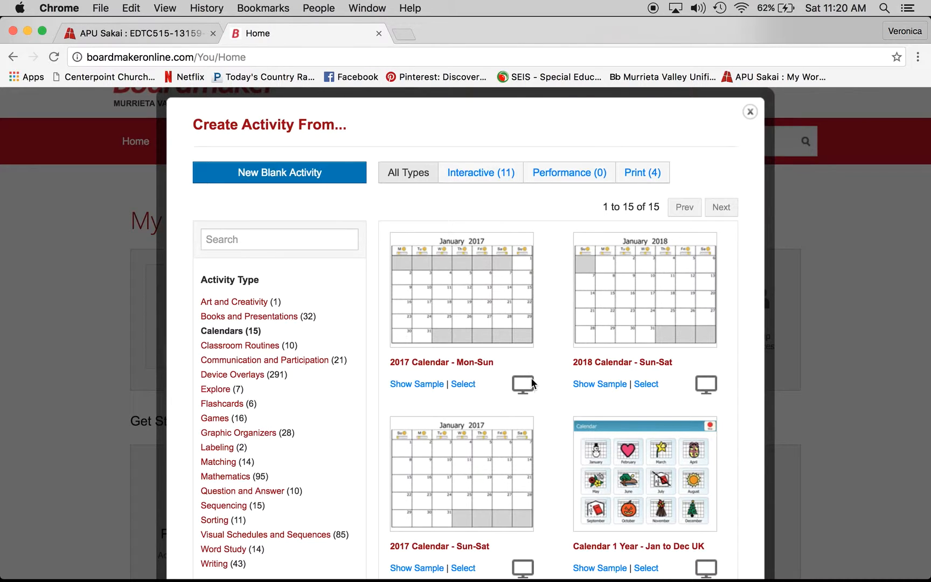
scroll(549, 384, "down", 10)
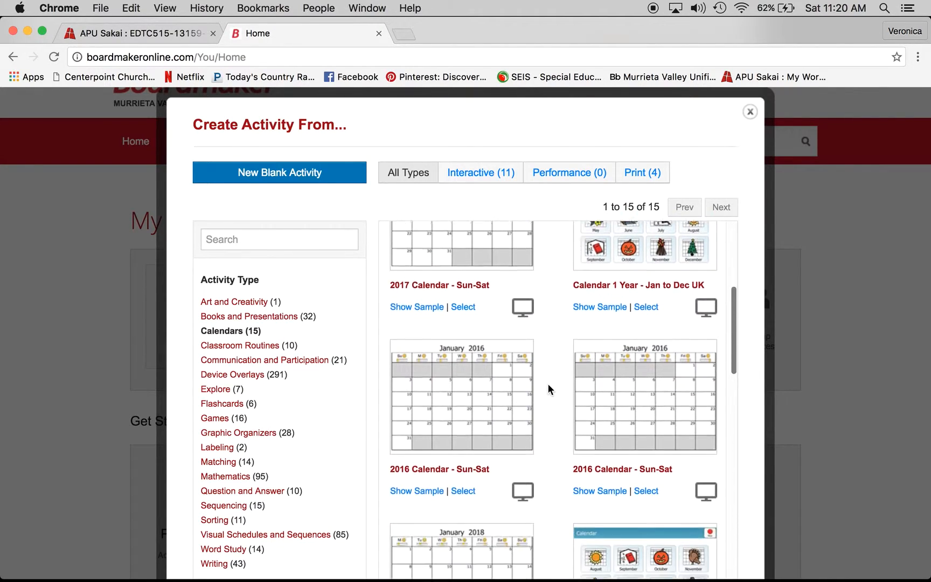
scroll(548, 383, "down", 5)
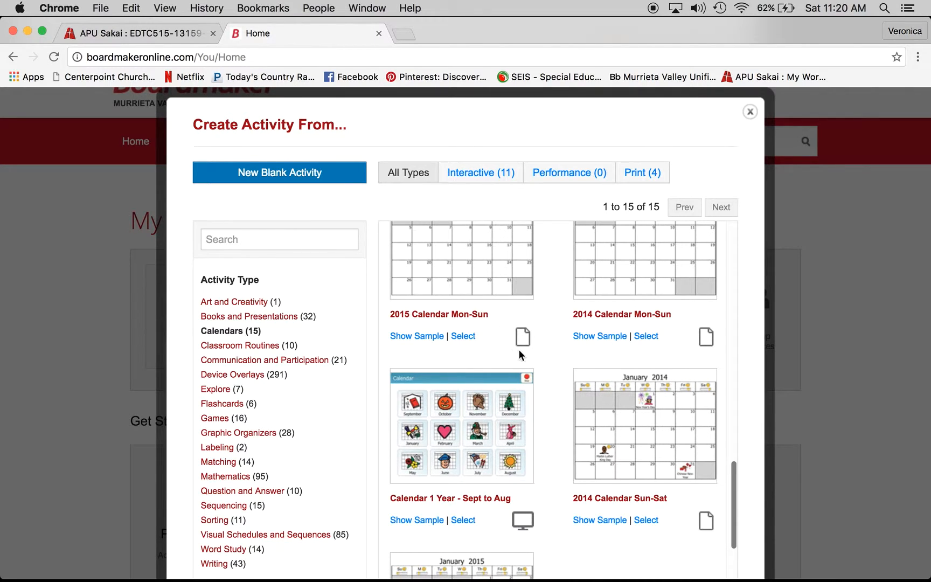
scroll(538, 325, "up", 5)
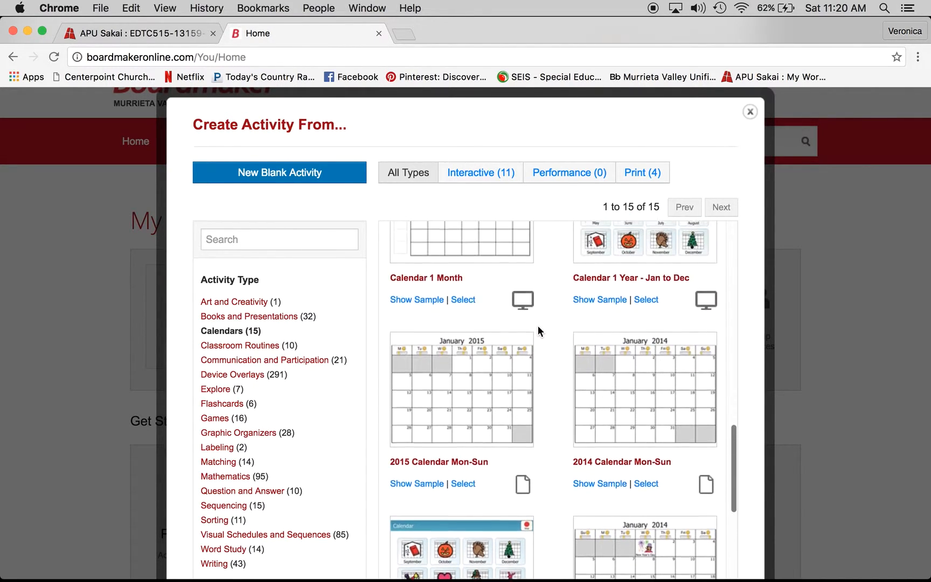
scroll(538, 325, "up", 1)
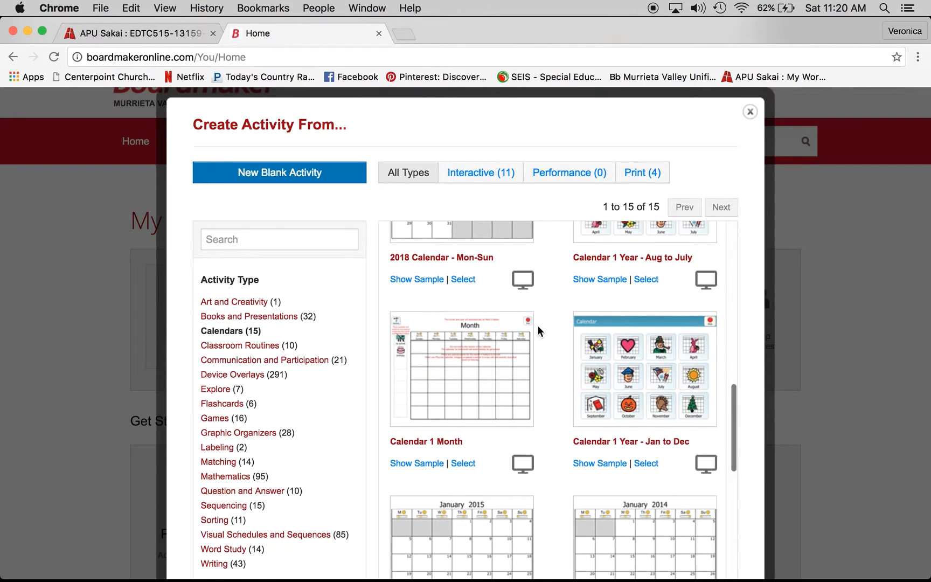
left_click(652, 463)
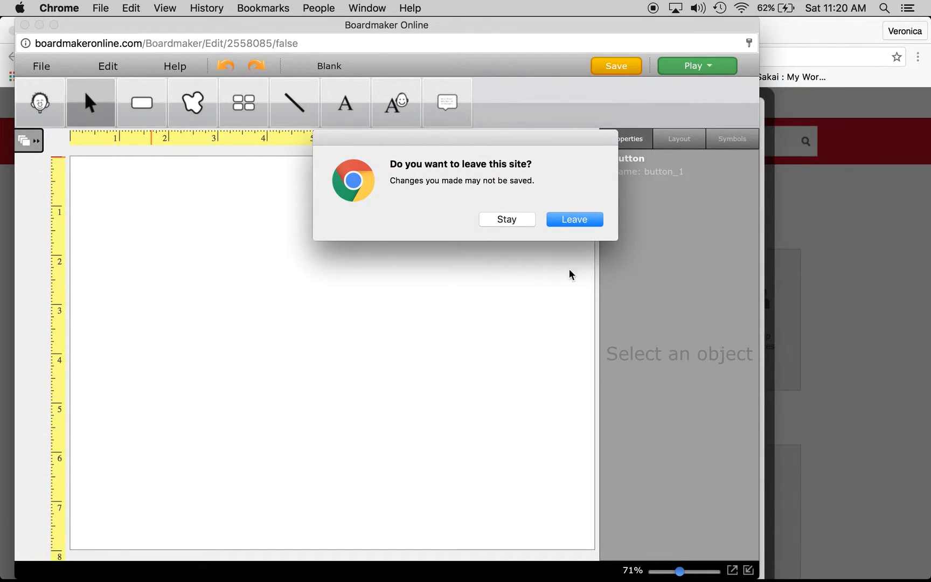
left_click(580, 219)
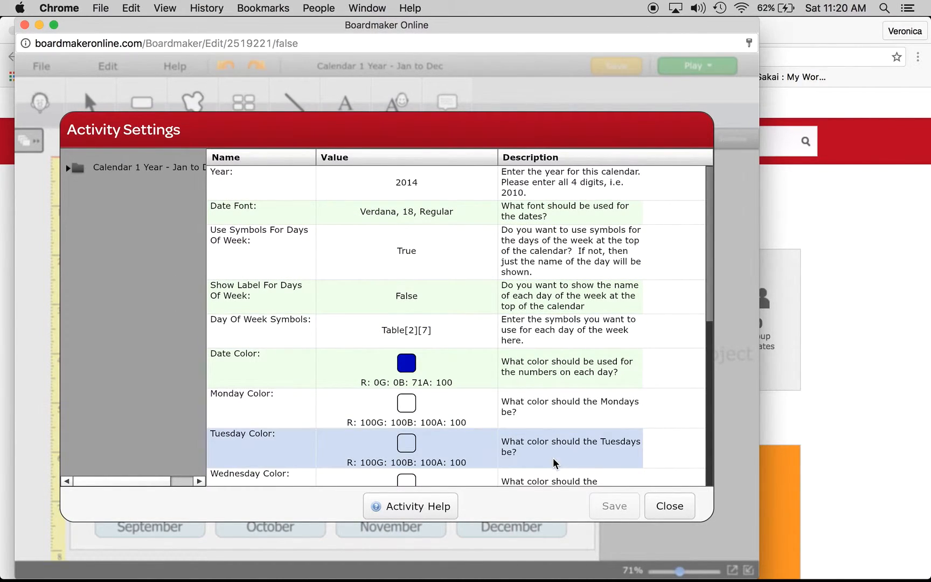
Close the activity settings and run the calendar activity in play mode
left_click(665, 507)
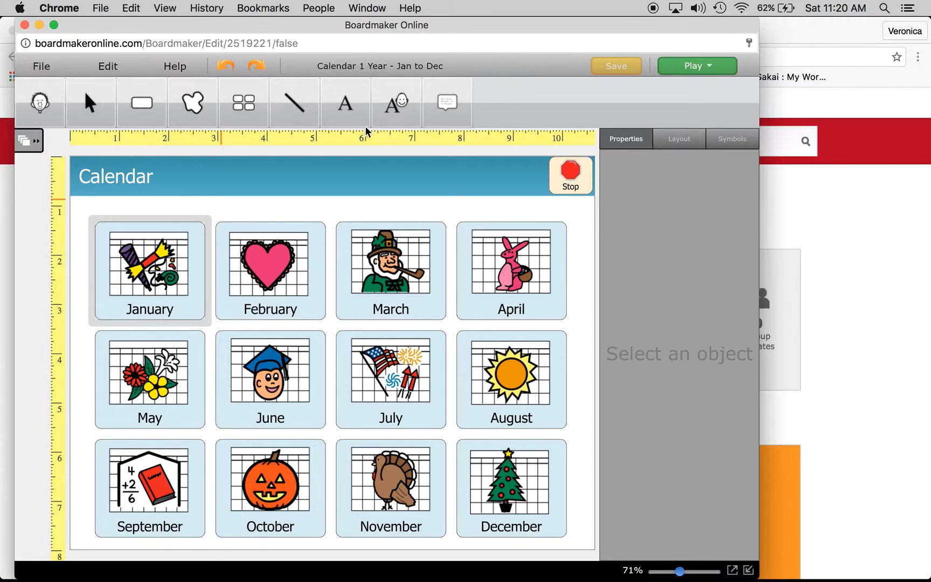
left_click(717, 69)
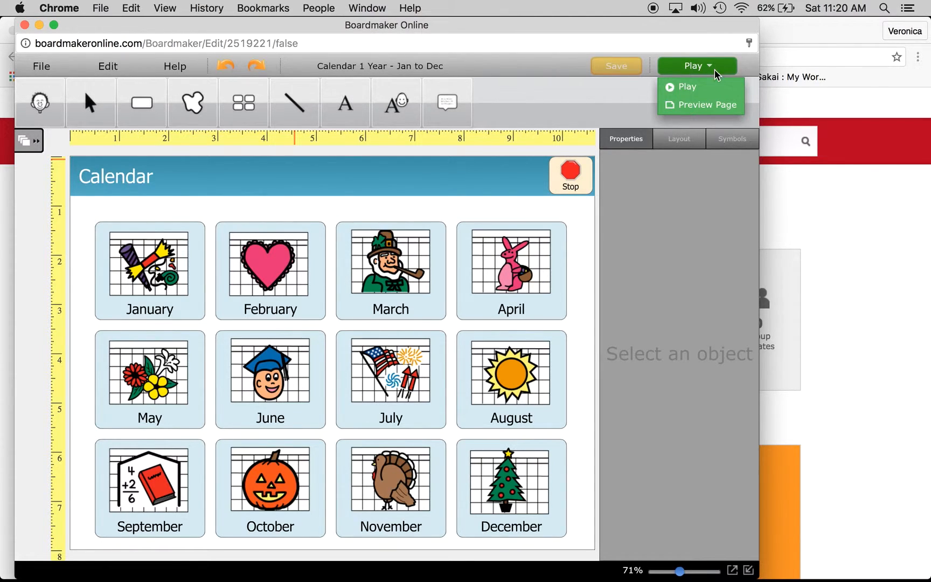
left_click(696, 88)
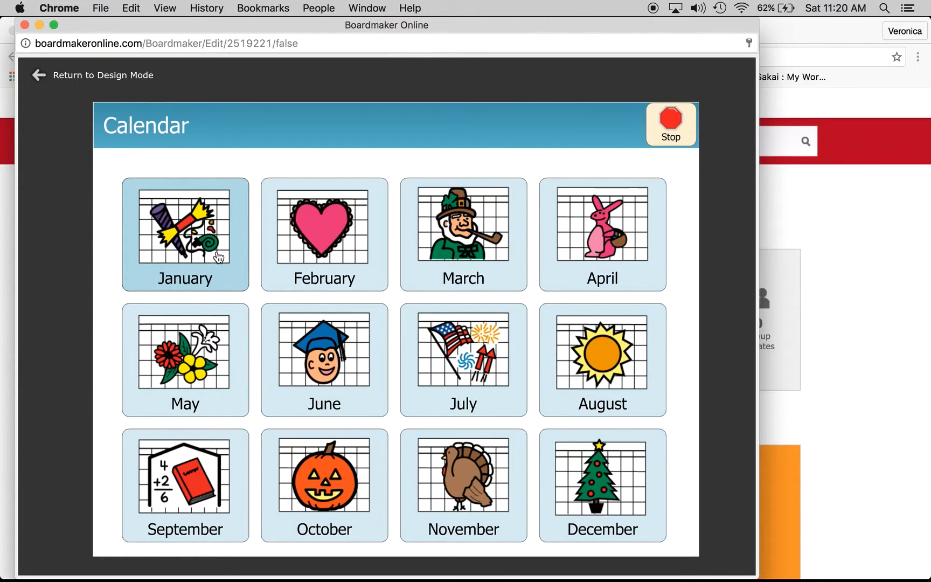
Open January in play mode, drag the no school and birthday symbols onto days, then close the activity window
left_click(221, 270)
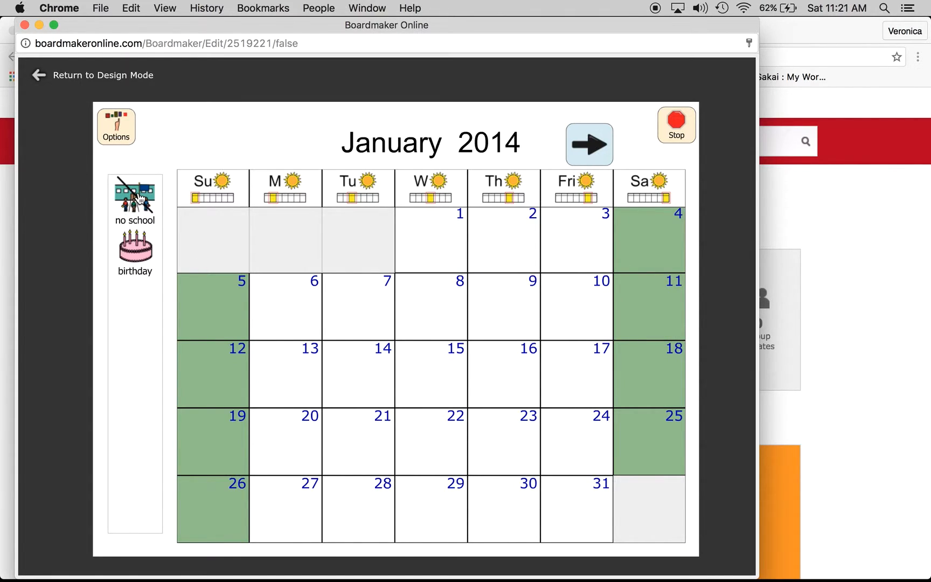
left_click_drag(140, 198, 294, 308)
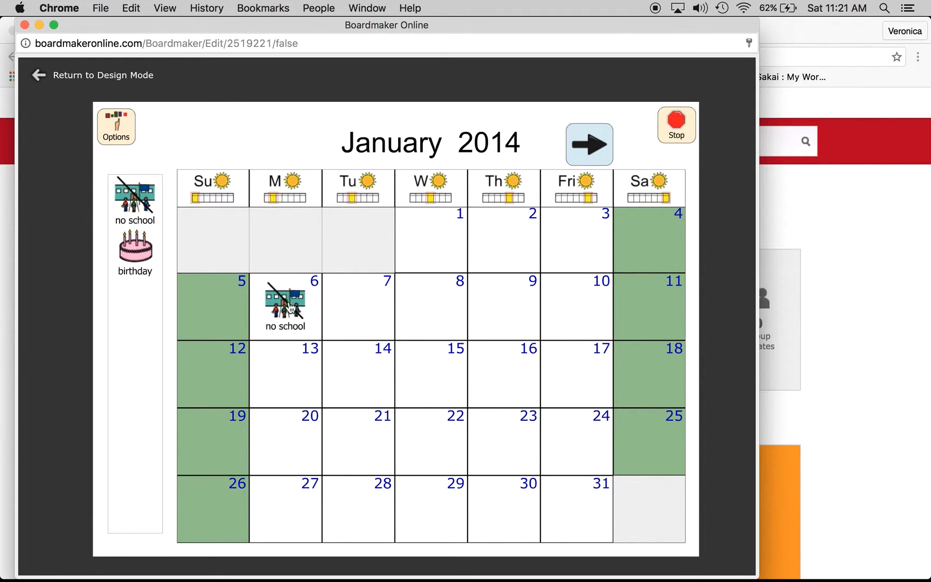
left_click_drag(133, 245, 509, 426)
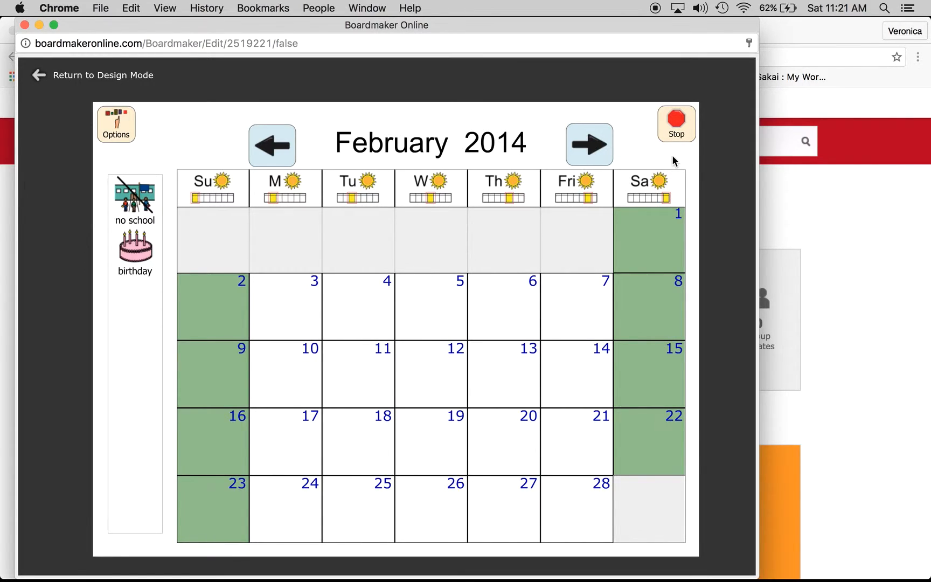
left_click(681, 125)
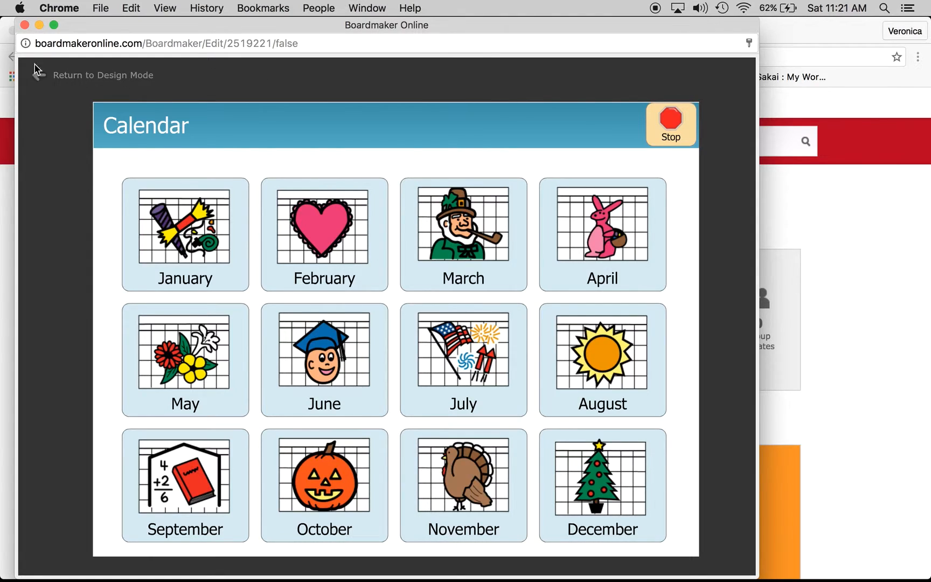
left_click(24, 24)
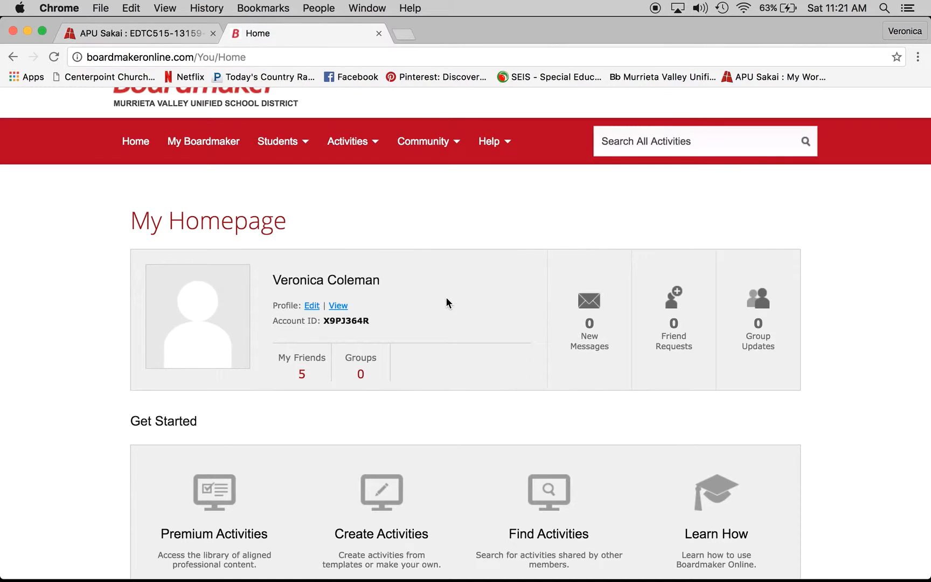
Create a new blank activity from the Create Activities page
scroll(447, 303, "down", 3)
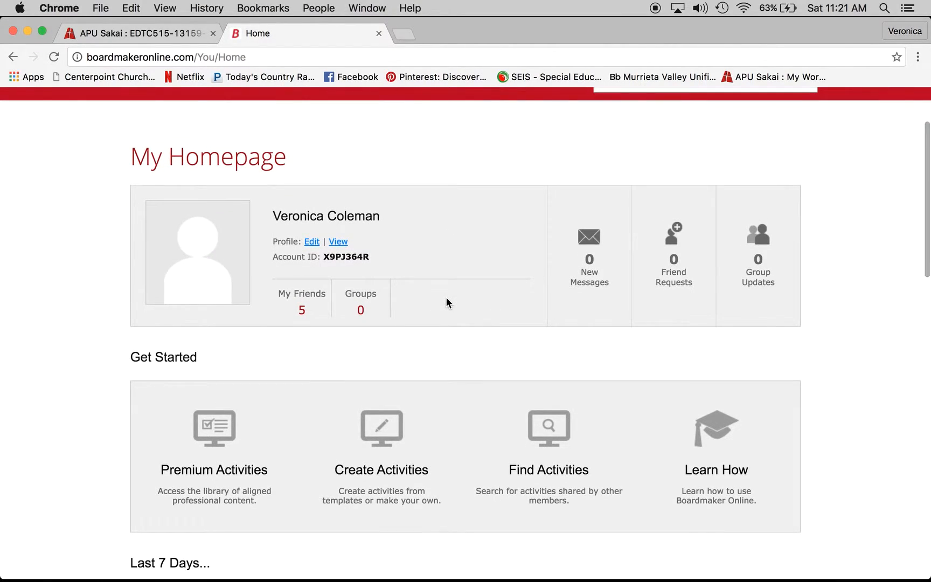
left_click(372, 419)
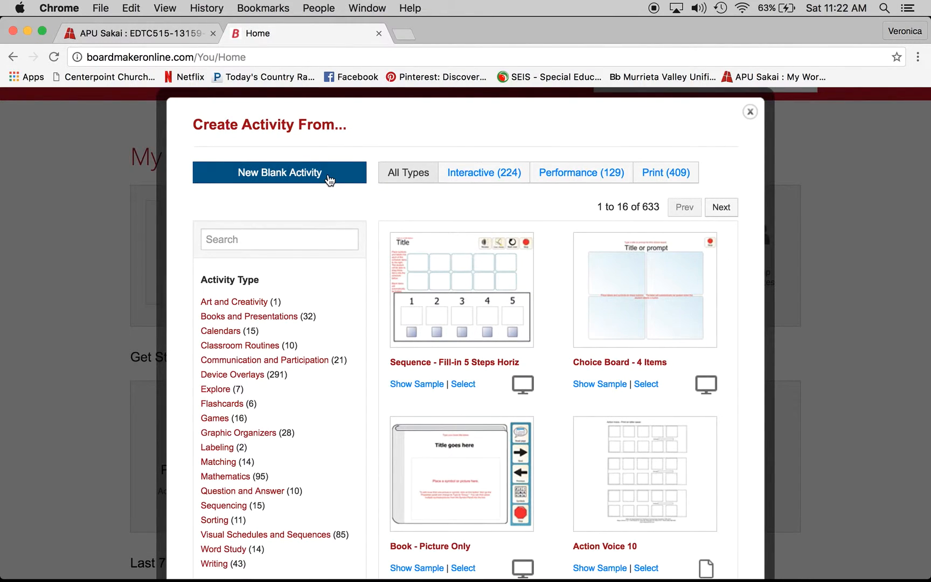
left_click(329, 179)
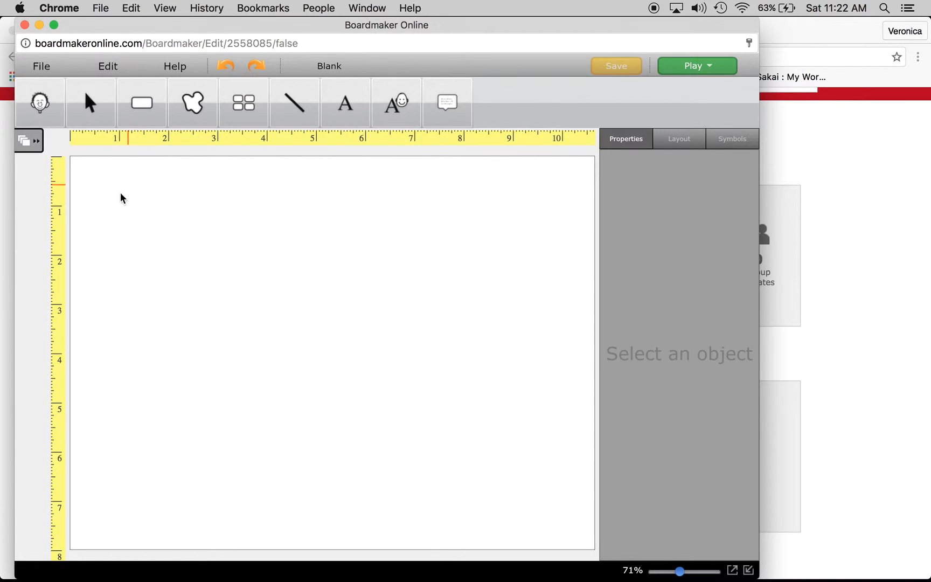
left_click(146, 114)
mouse_move(107, 199)
left_mouse_down()
mouse_move(187, 276)
mouse_move(200, 310)
left_mouse_up()
left_click(239, 119)
left_click_drag(179, 258, 473, 416)
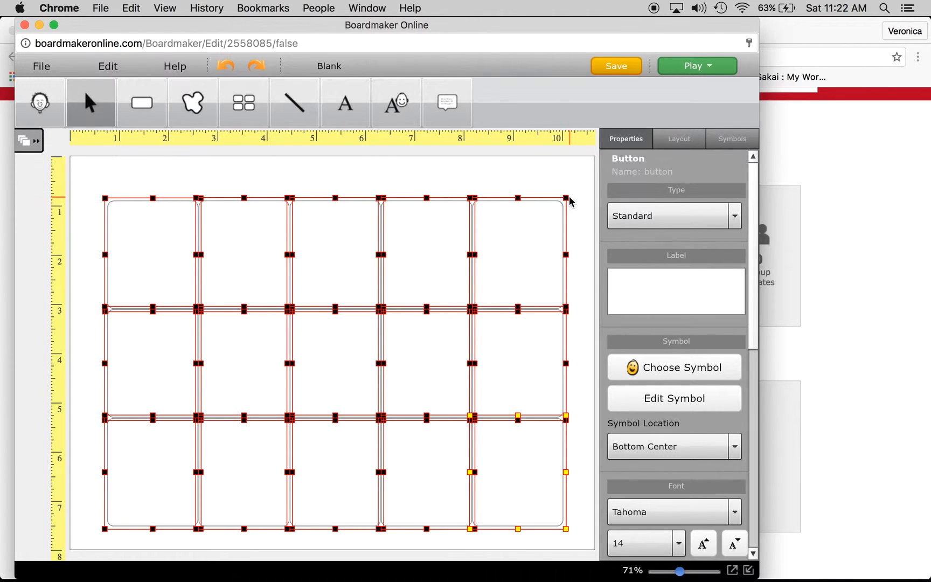
left_click_drag(564, 198, 564, 174)
key("Delete")
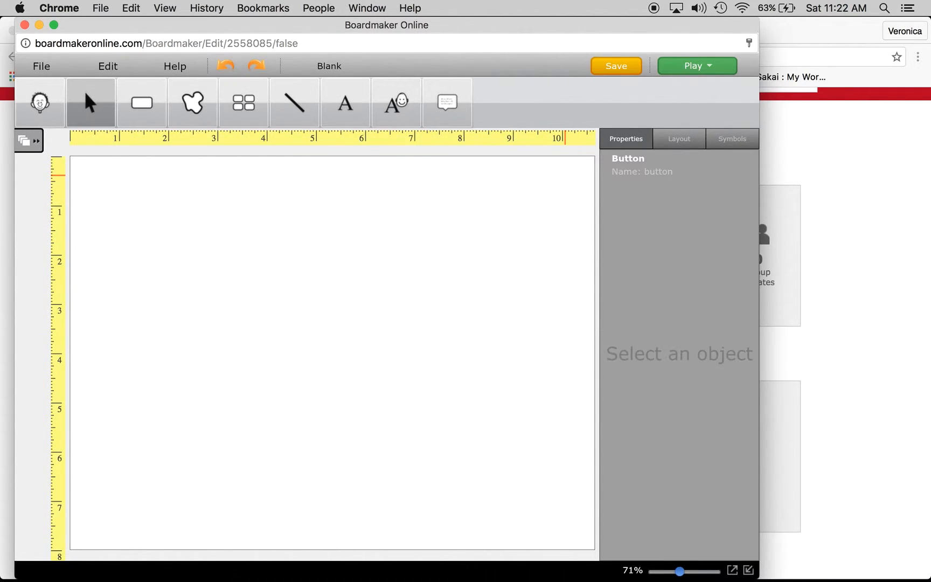
Draw a Symbolate box across the page and enter the sentence "The brown dog ran in the park."
left_click(388, 107)
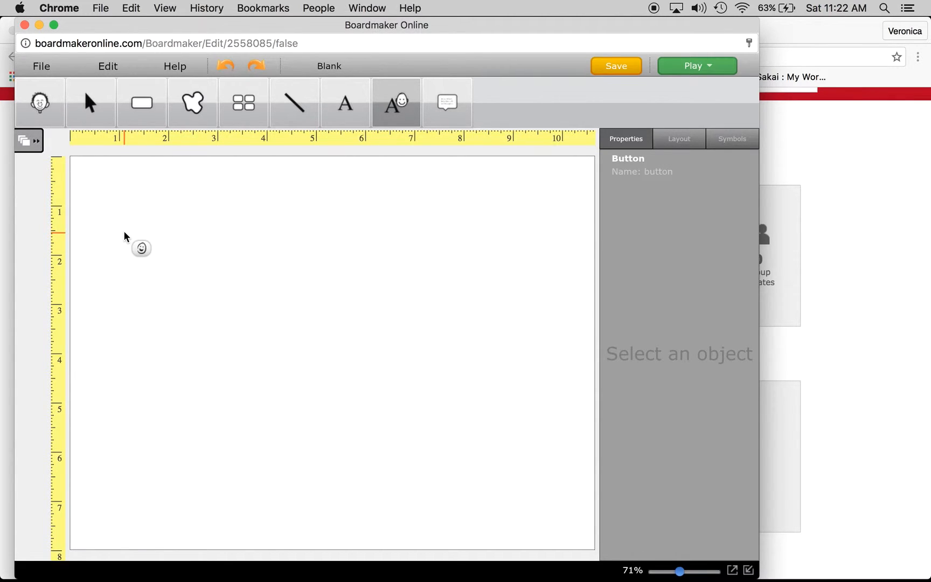
left_click_drag(124, 230, 568, 293)
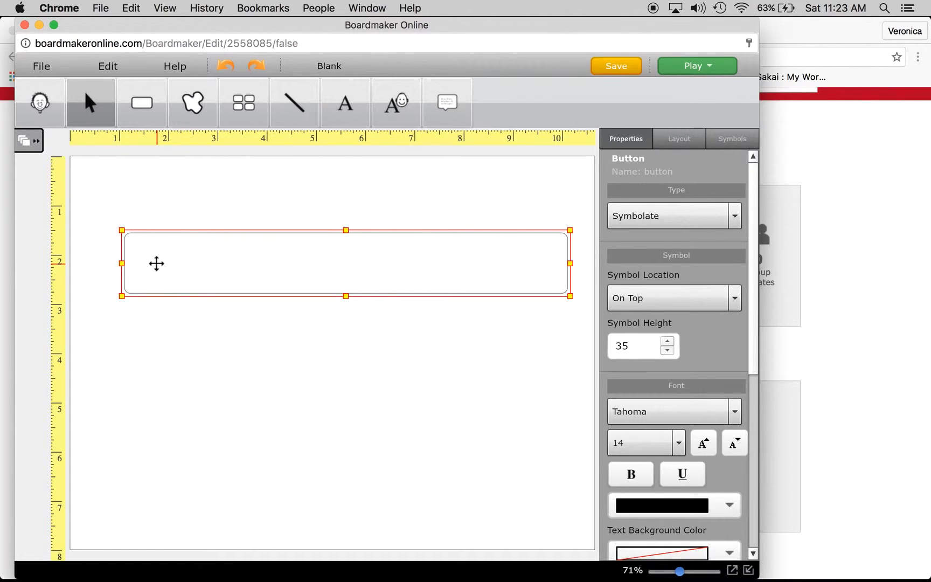
type("The brown dog ra")
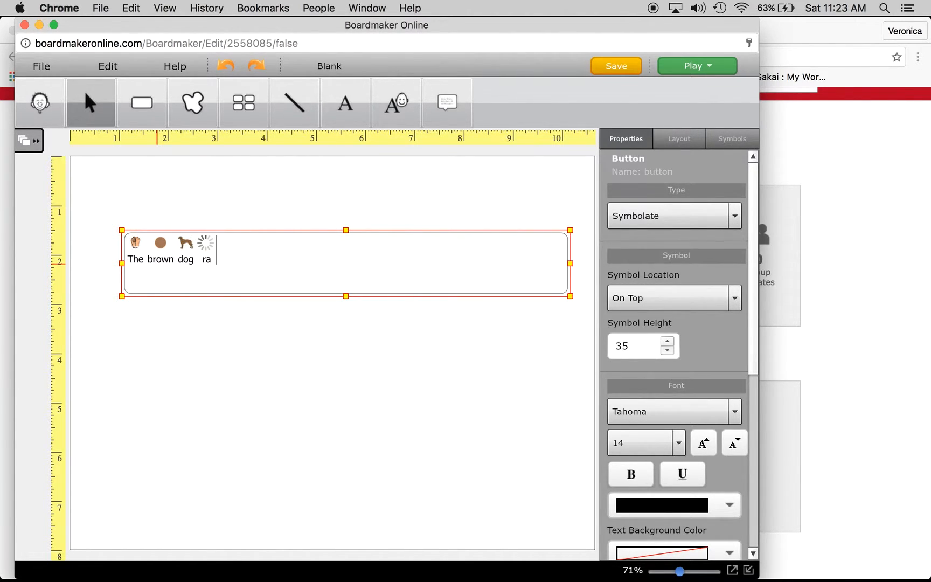
type("n in the park.")
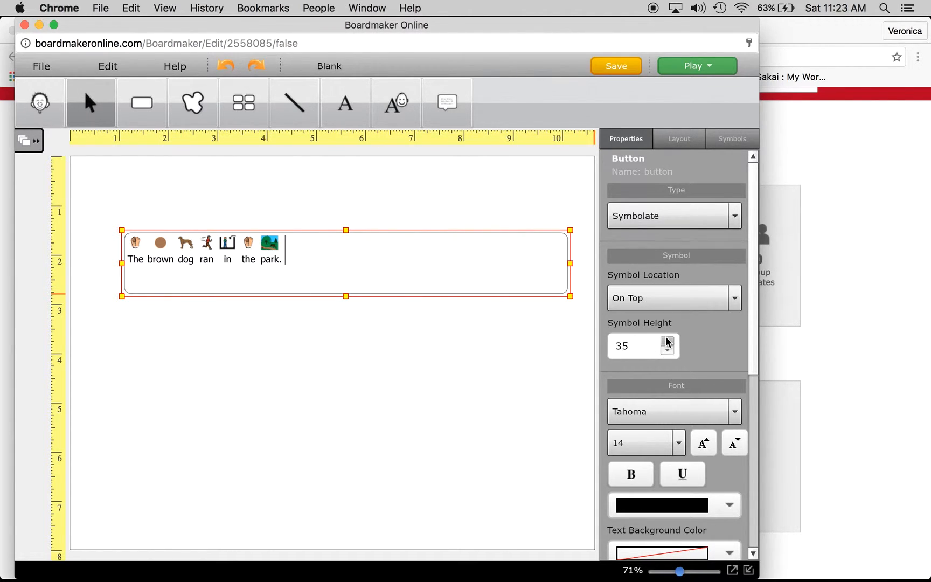
Increase the Symbolate box's symbol height to 86
left_click_drag(667, 342, 668, 342)
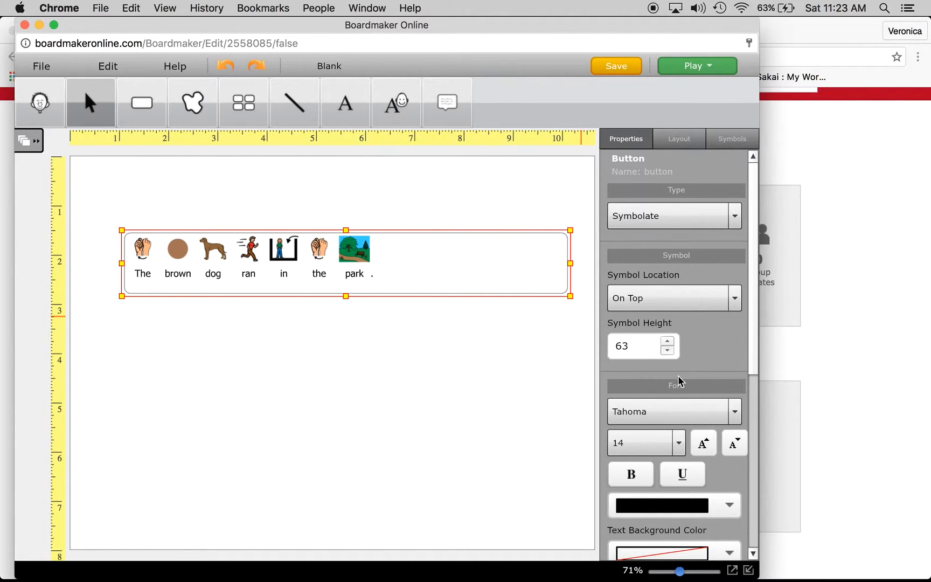
left_click(667, 343)
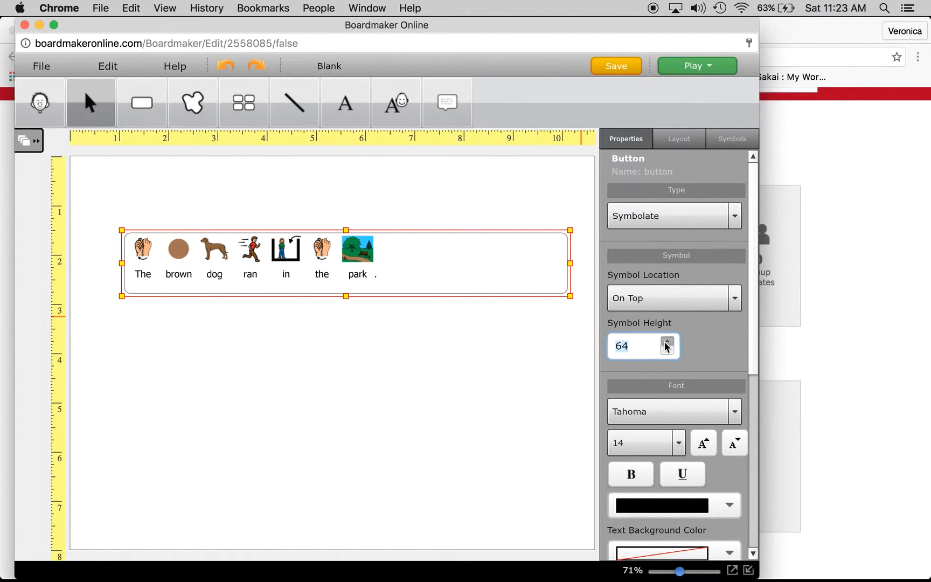
left_click(667, 343)
left_click(667, 343)
left_click(667, 343)
left_click(667, 343)
left_click(666, 343)
left_click(666, 343)
left_click(667, 343)
left_click(667, 342)
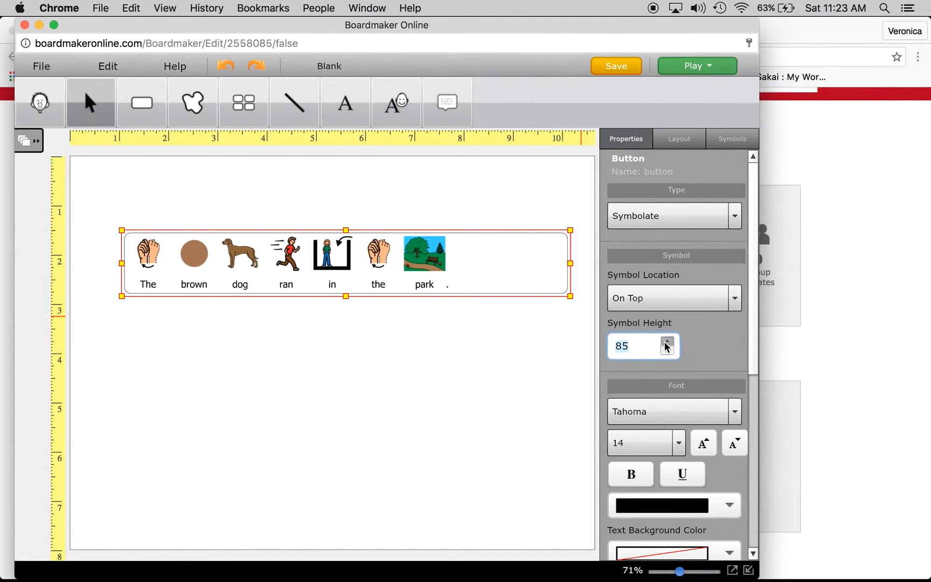
left_click(667, 343)
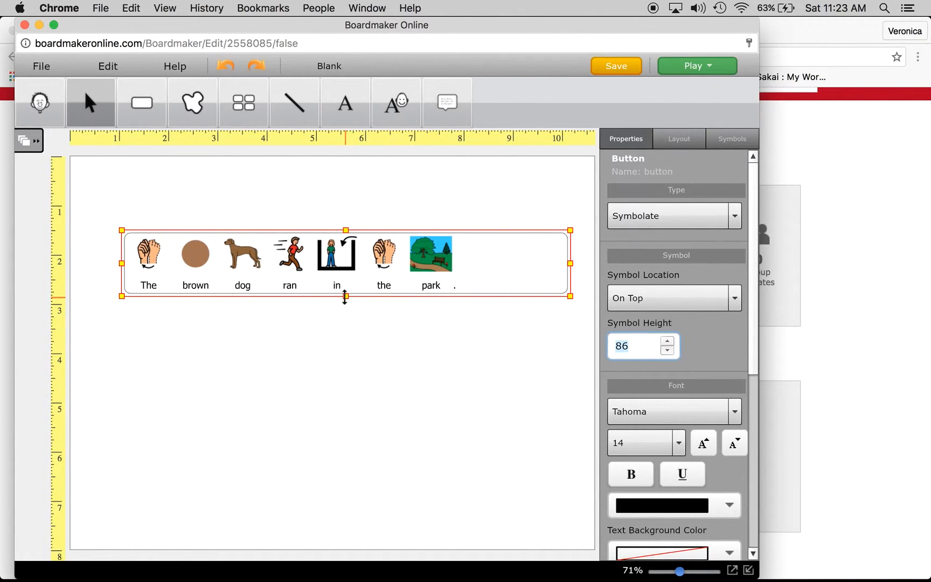
Stretch the Symbolate box's bottom edge down to make it slightly taller, then deselect it
left_click_drag(345, 297, 346, 322)
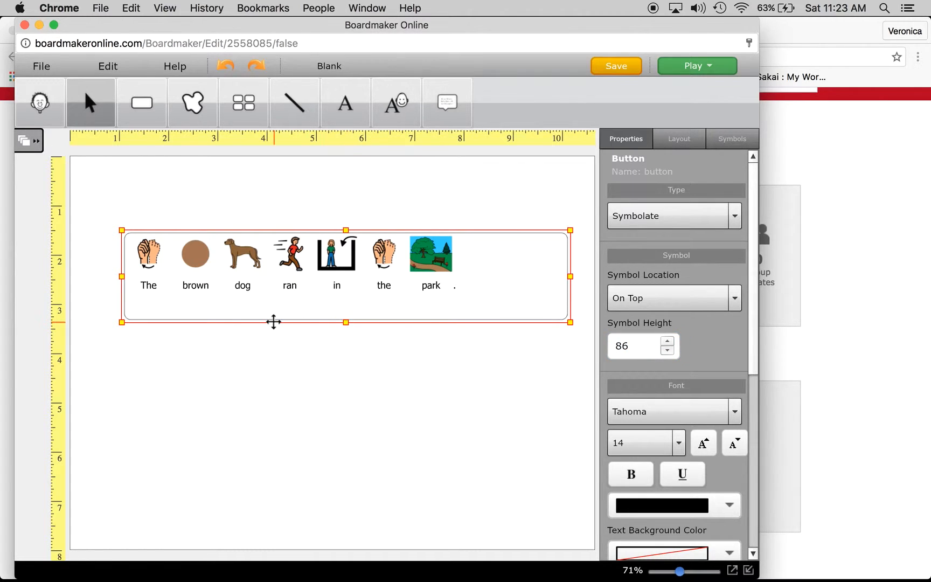
left_click(140, 373)
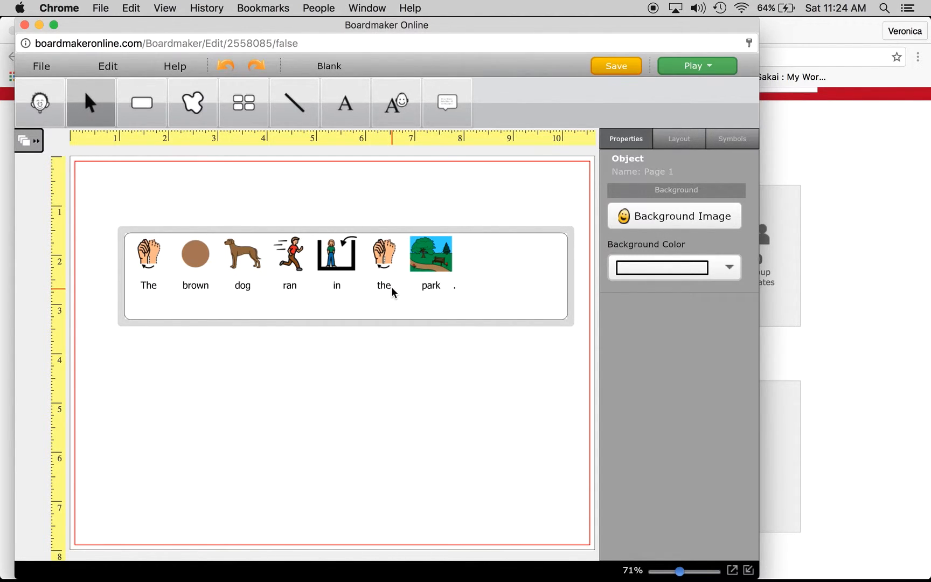
Browse alternative symbol candidates for the word "in" in the sentence, then cancel without changing it
left_click(335, 257)
double_click(335, 258)
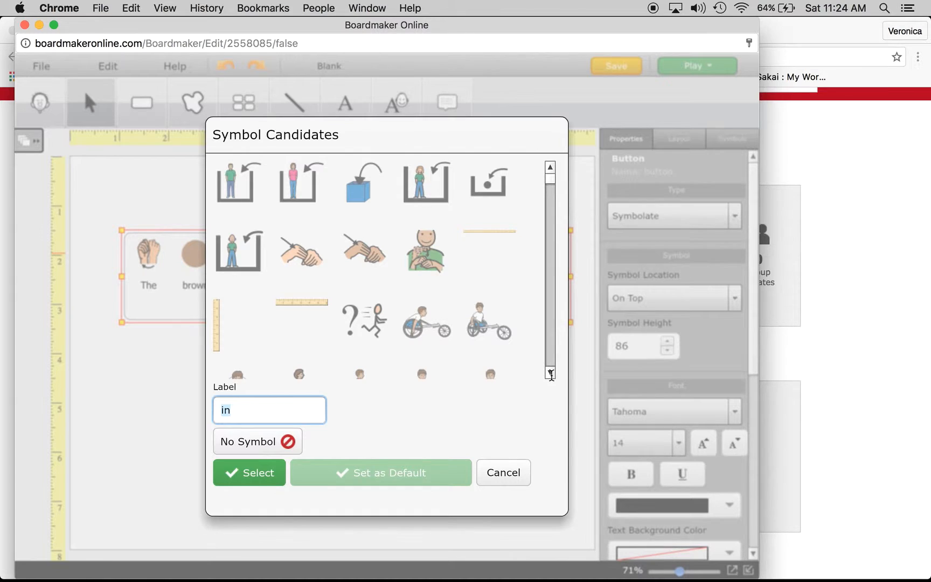
left_click(550, 233)
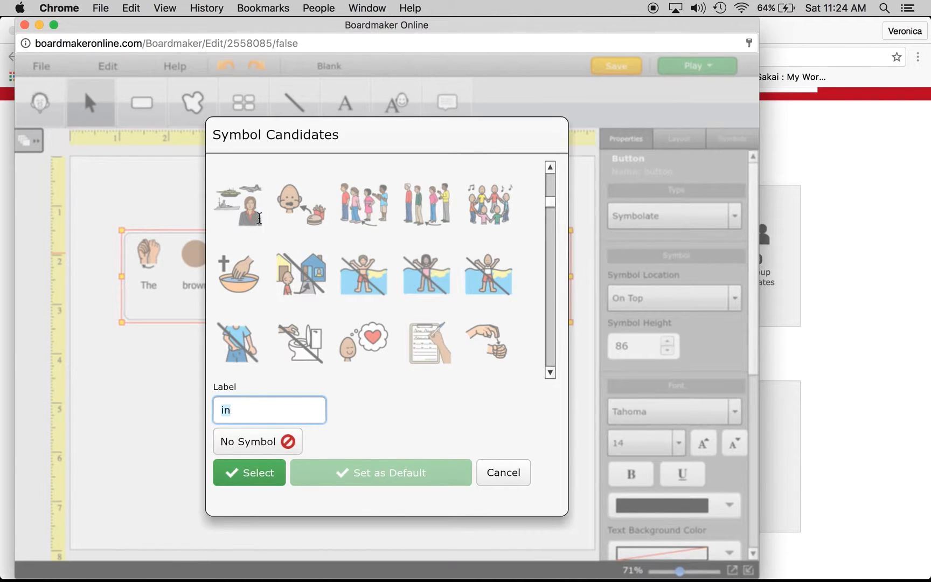
left_click(528, 468)
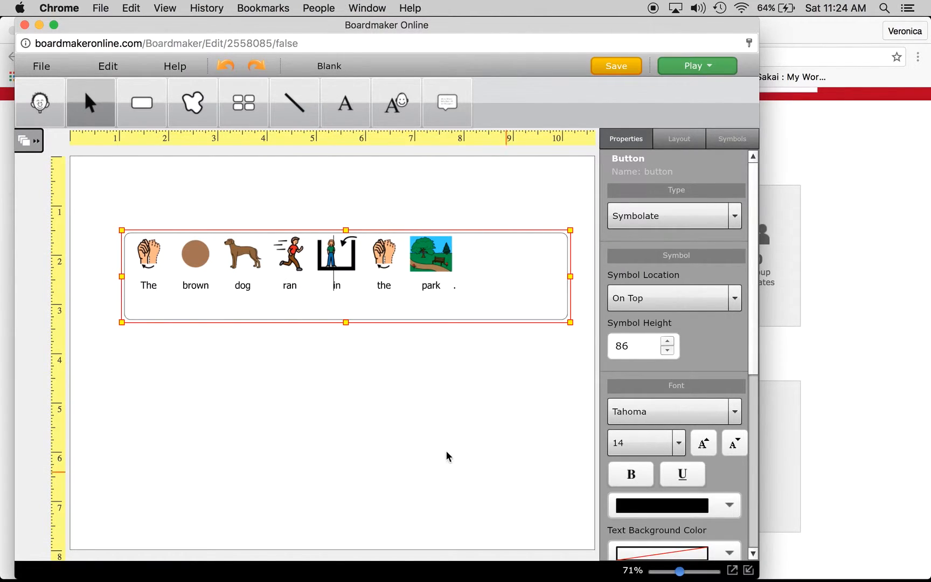
Draw a standard button below the sentence and search symbols for "world"
left_click(147, 108)
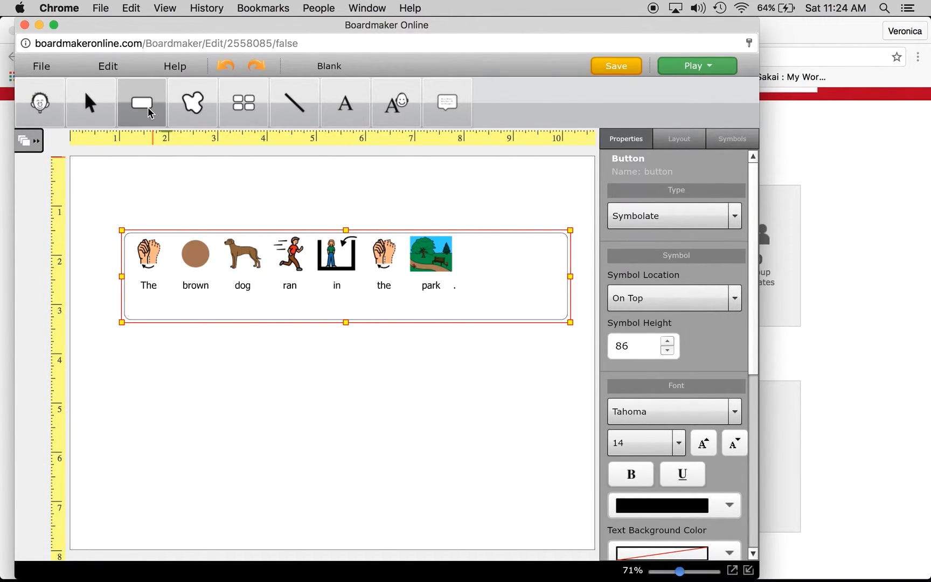
left_click_drag(122, 363, 252, 456)
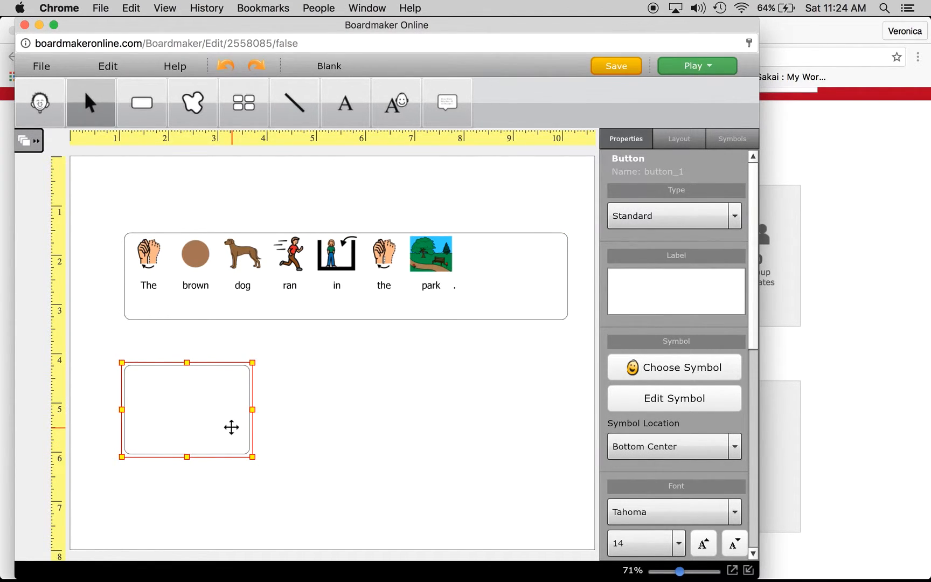
type("world")
key("Return")
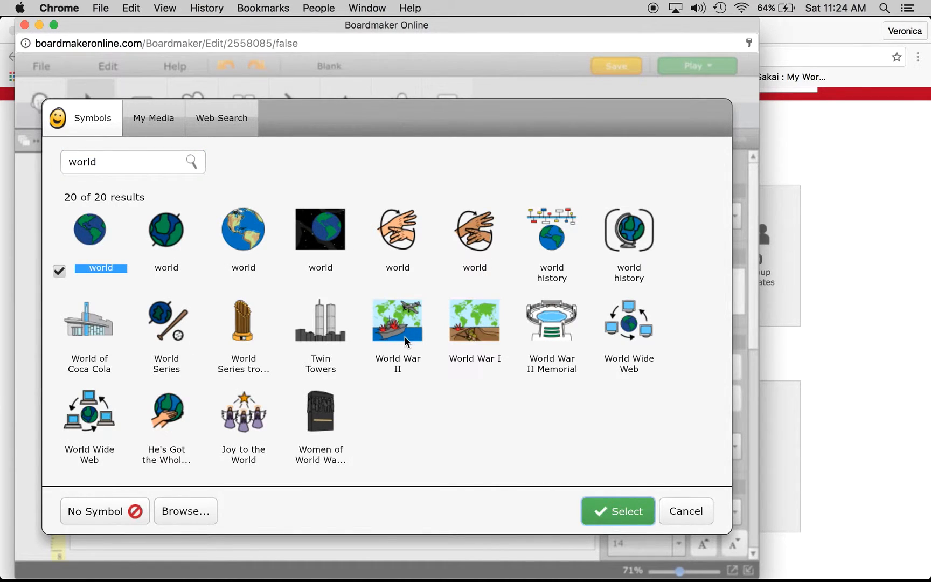
Run a web search for "world" and assign the third colored world map image to the button
left_click(242, 122)
double_click(156, 164)
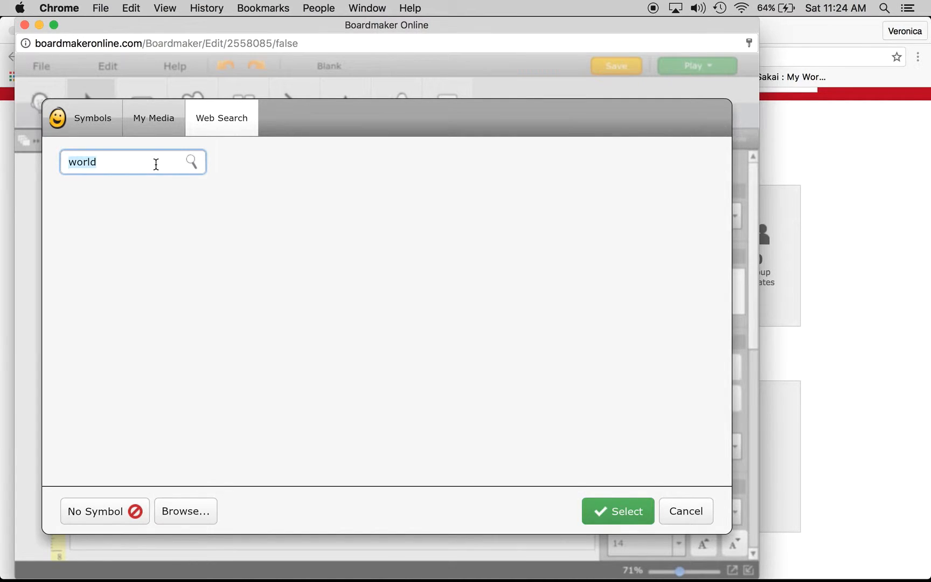
left_click(156, 164)
key("Return")
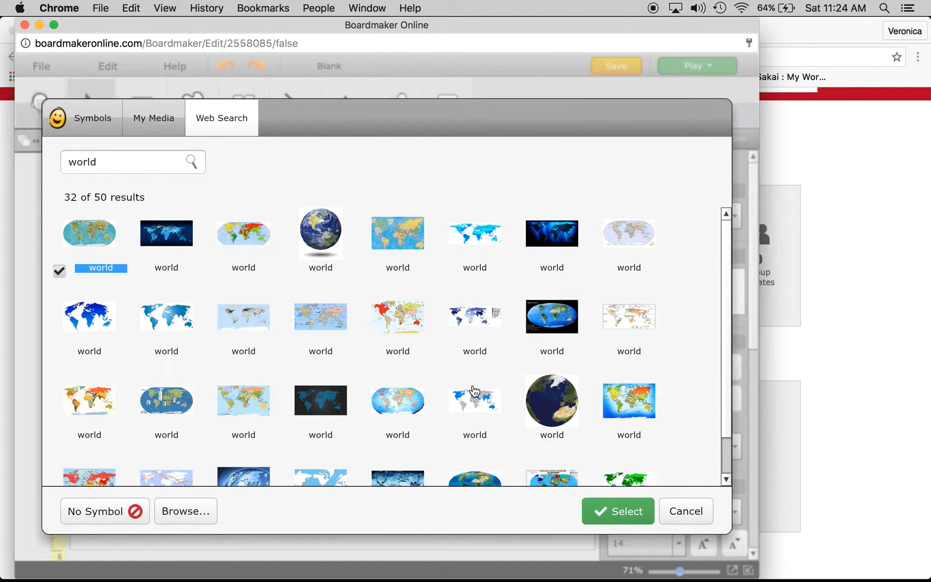
scroll(725, 474, "down", 2)
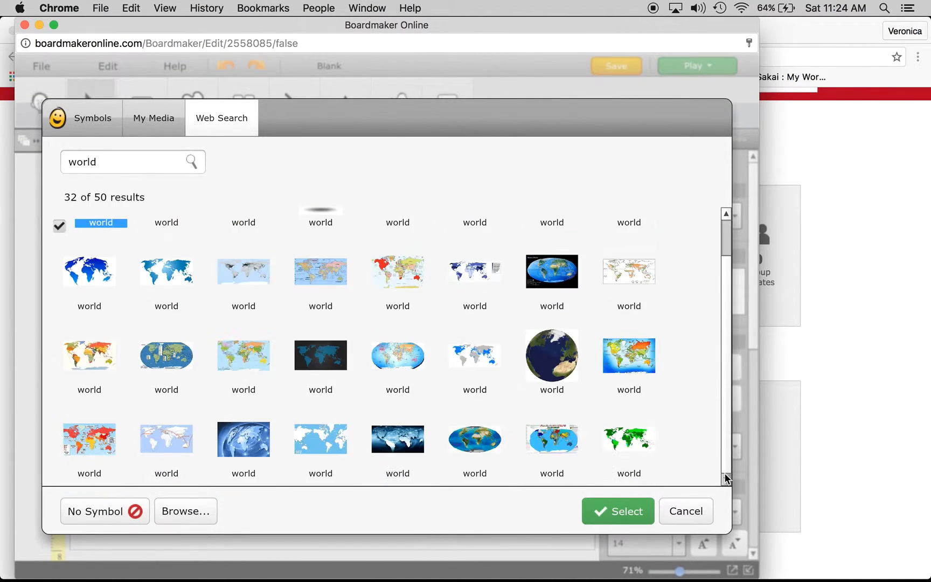
scroll(726, 458, "down", 3)
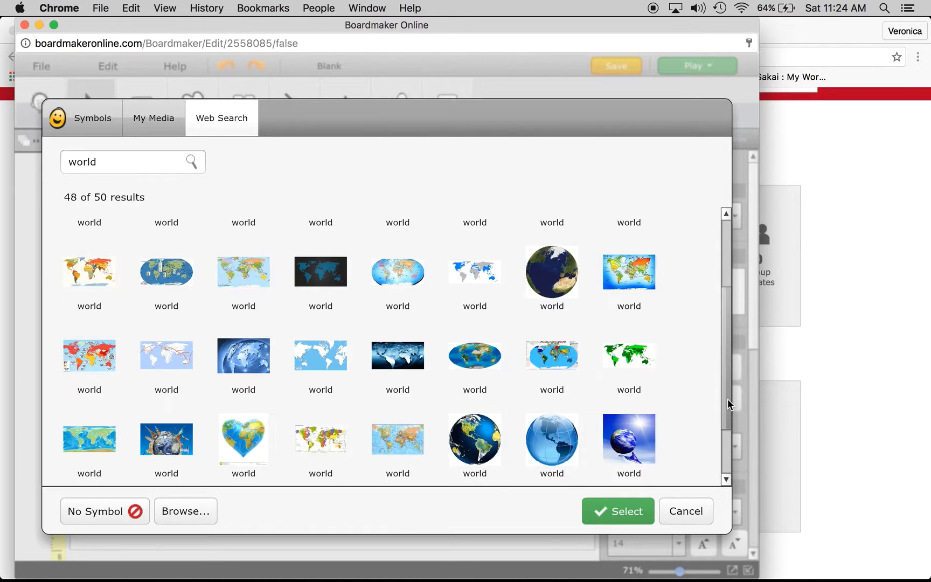
scroll(728, 399, "down", 3)
scroll(731, 456, "up", 10)
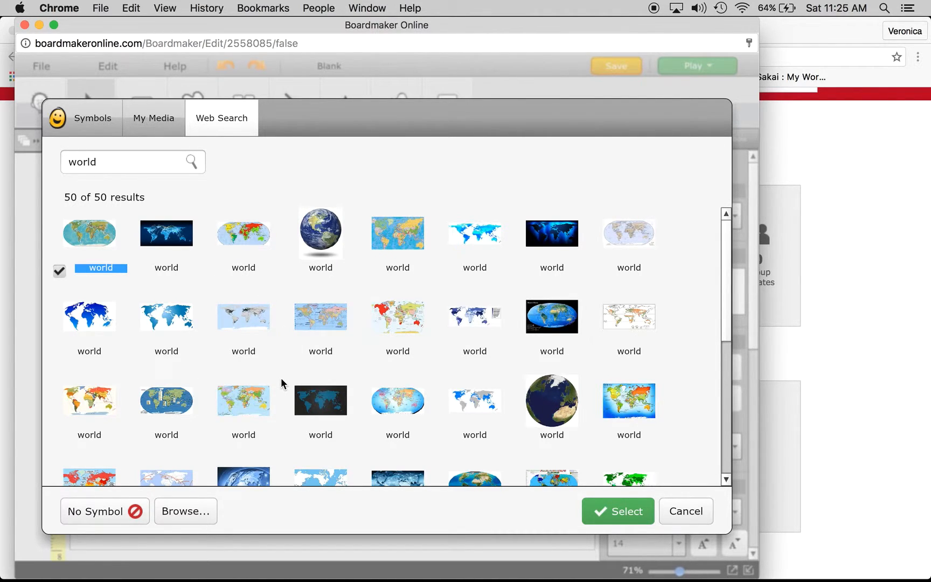
left_click(243, 240)
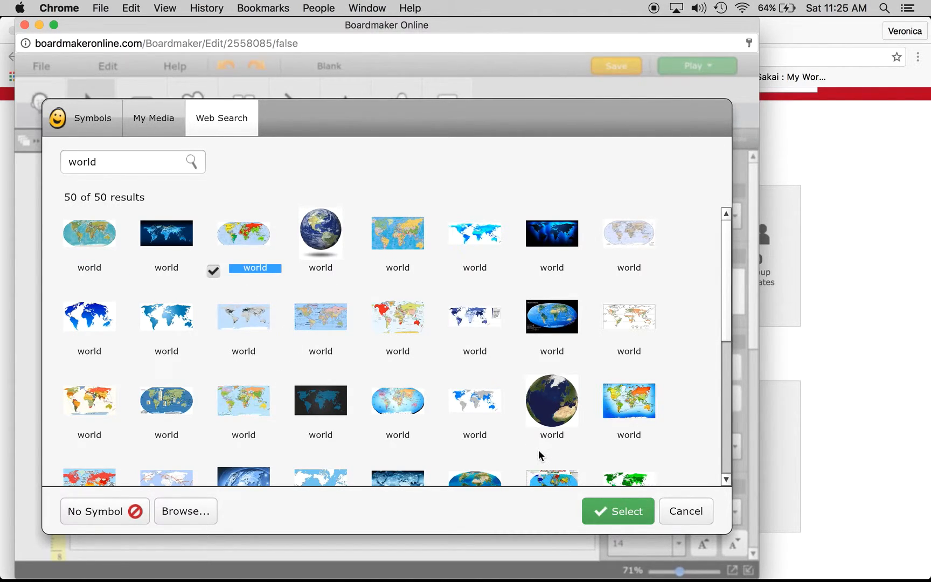
left_click(609, 510)
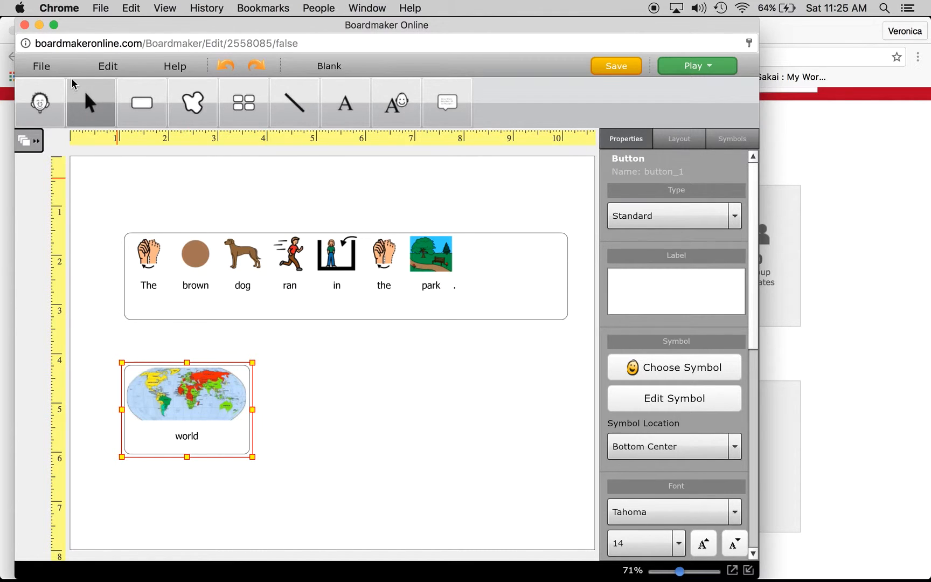
Close the activity editor, leaving without saving, and go to My Boardmaker
left_click(25, 26)
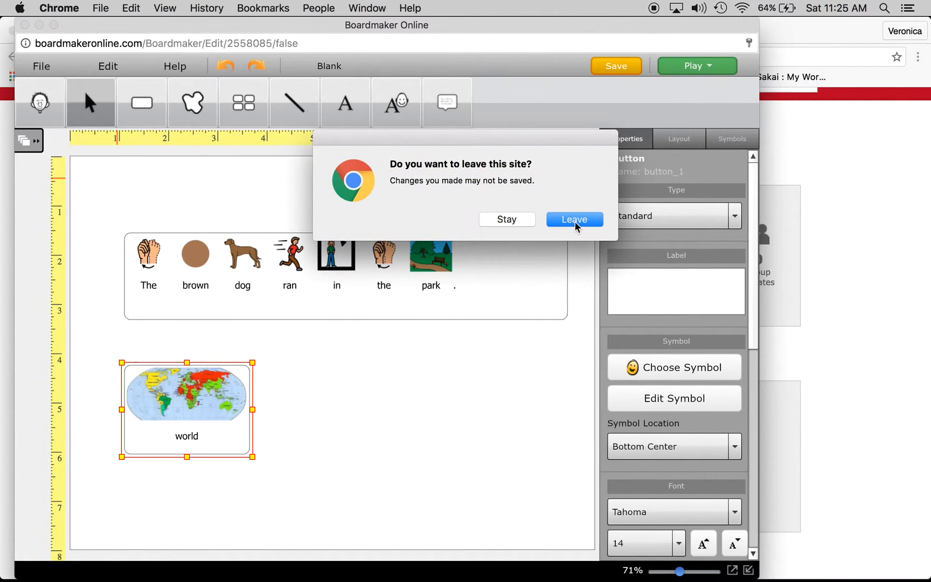
left_click(574, 219)
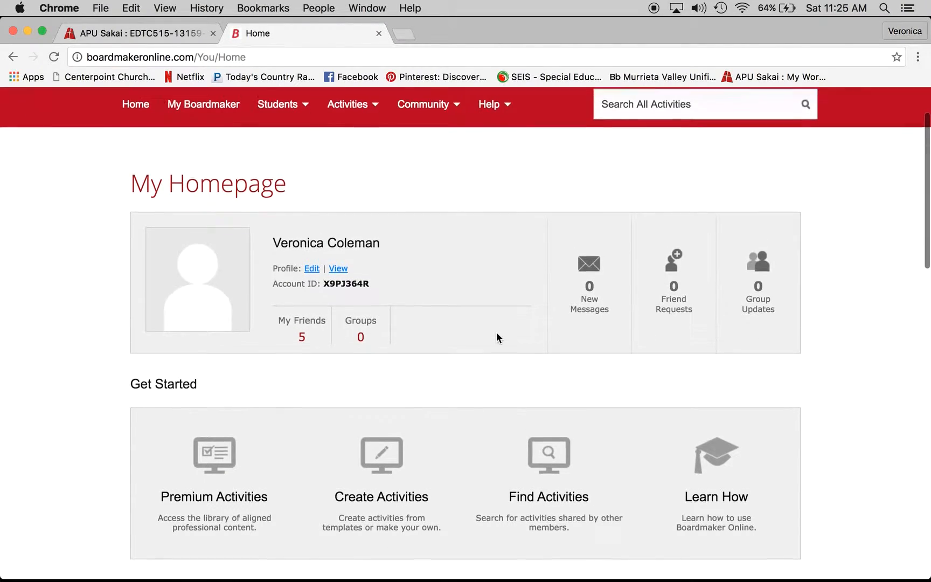
scroll(497, 337, "down", 3)
scroll(496, 338, "up", 5)
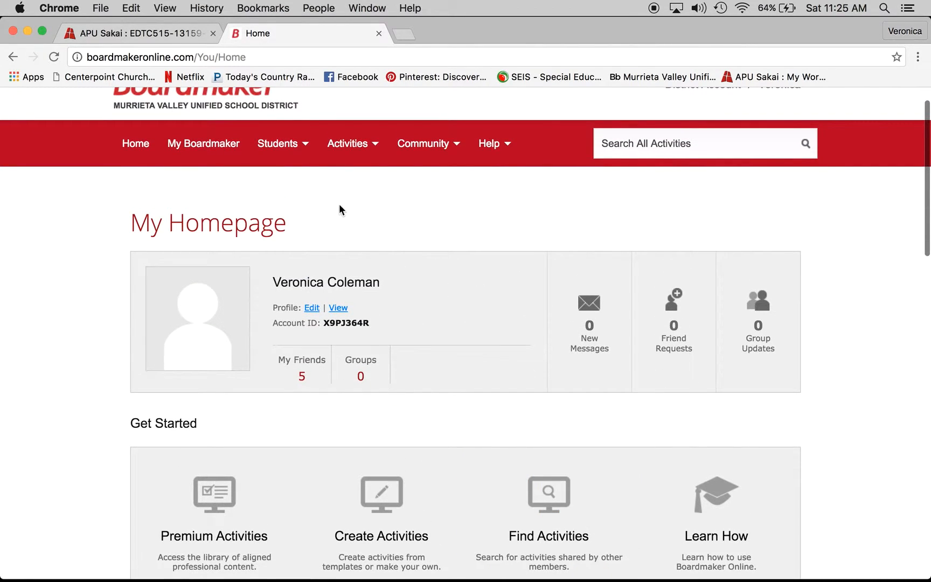
left_click(202, 156)
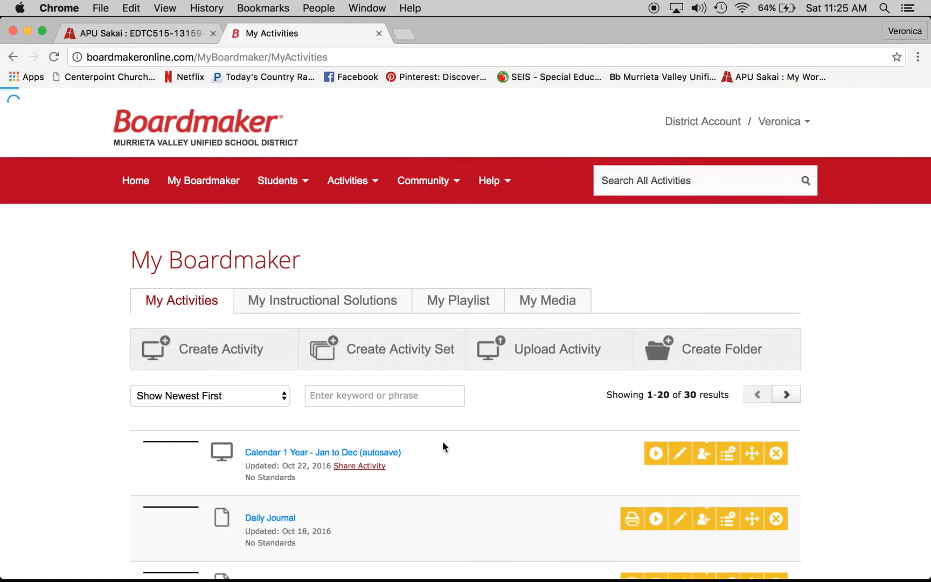
Delete the "Calendar 1 Year - Jan to Dec (autosave)" activity from My Activities
scroll(496, 470, "down", 5)
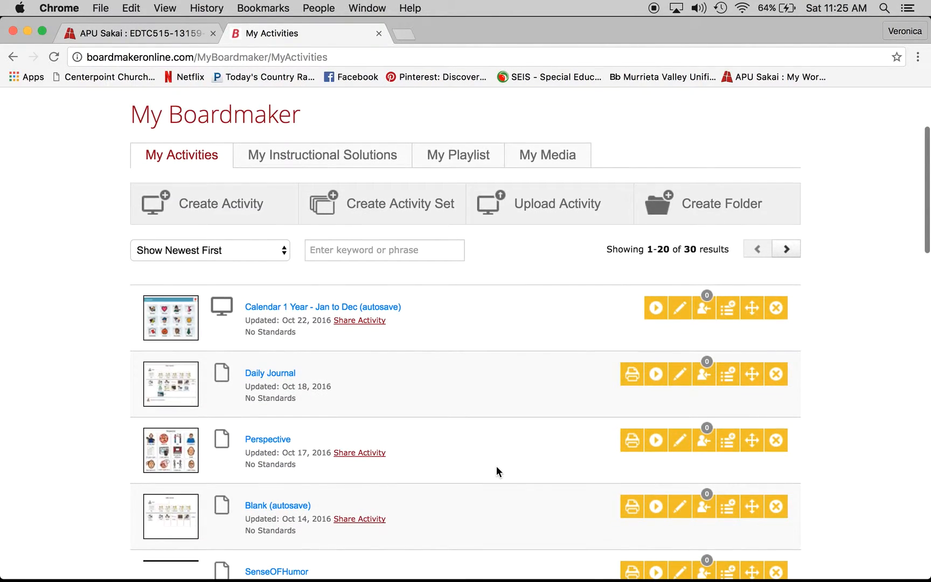
scroll(496, 471, "down", 3)
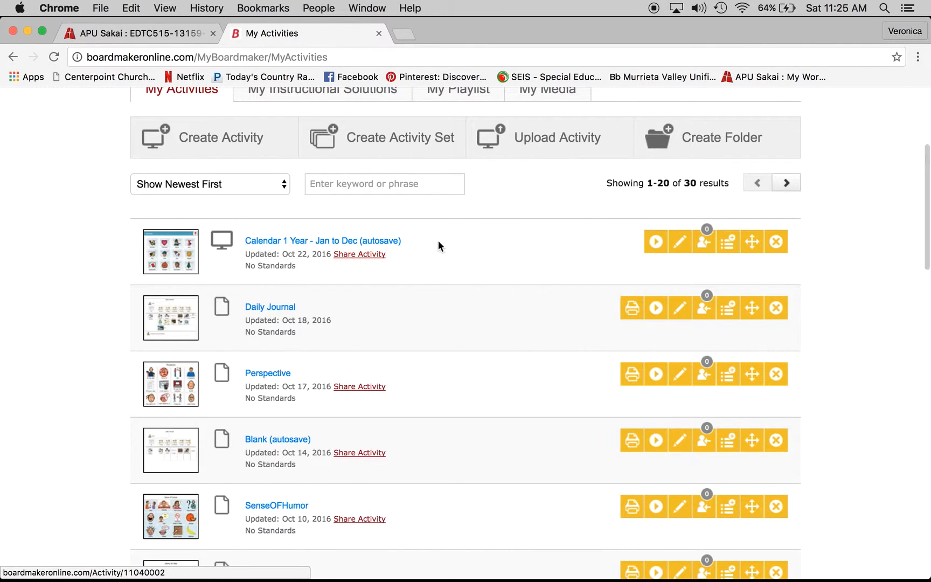
left_click(779, 242)
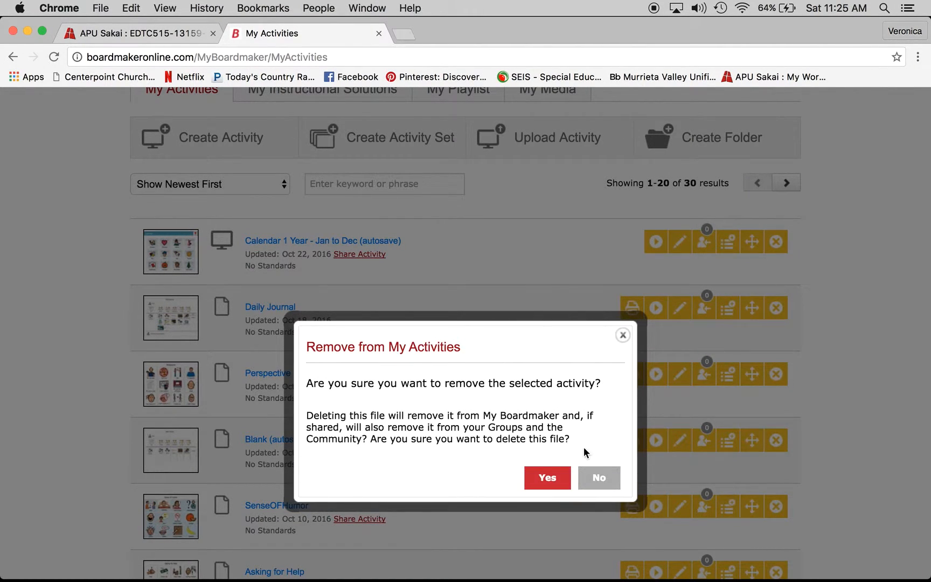
left_click(551, 477)
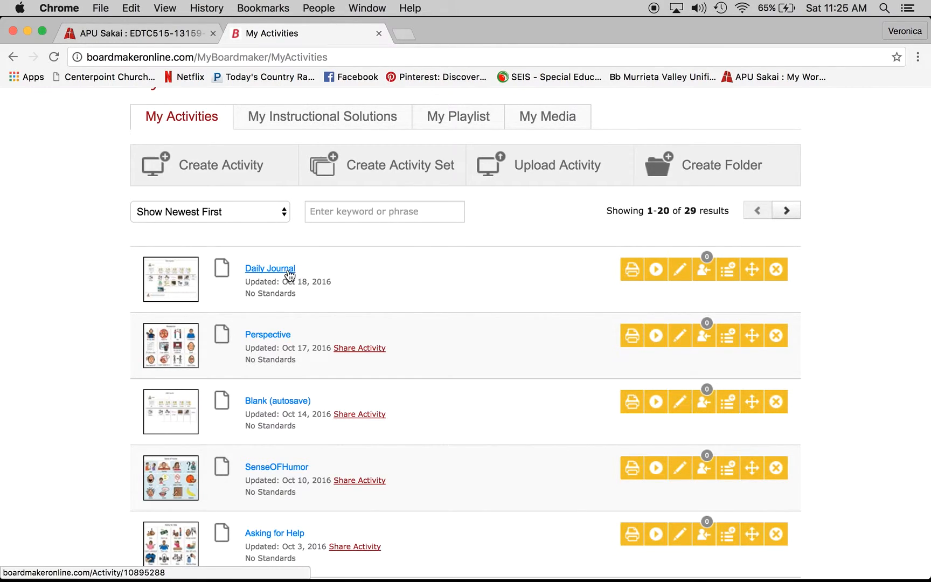
Open the Daily Journal activity in the editor, enlarge the editor window and fit the page to the screen
left_click(289, 275)
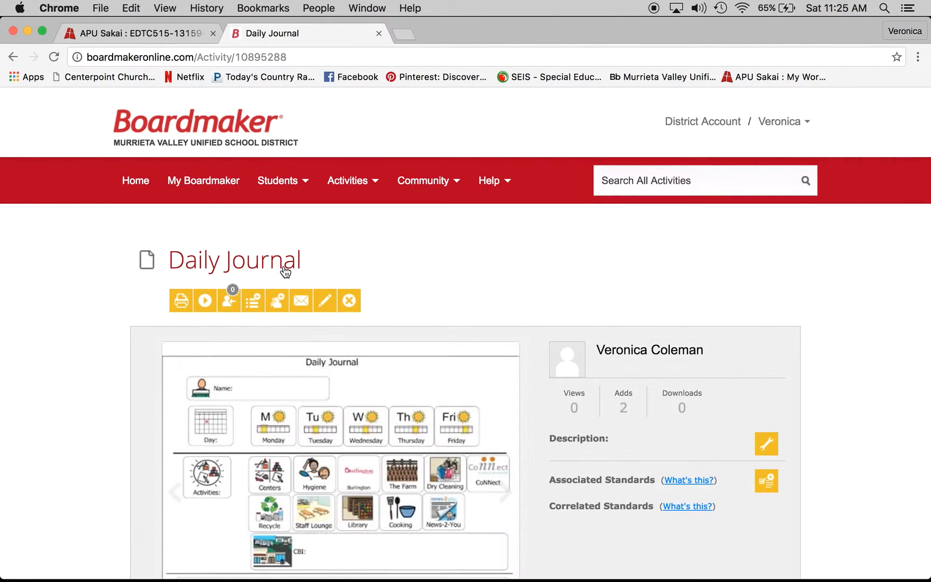
scroll(490, 287, "down", 3)
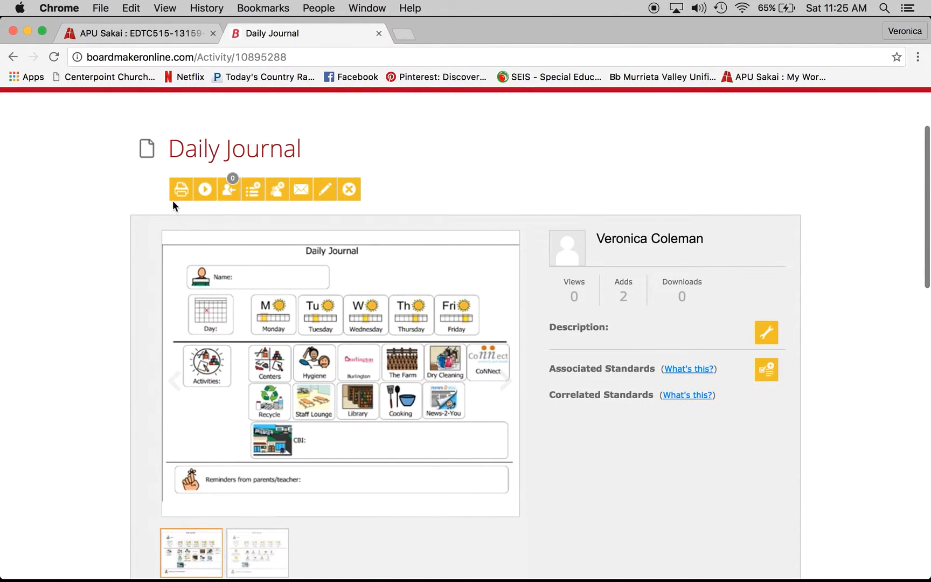
left_click(232, 199)
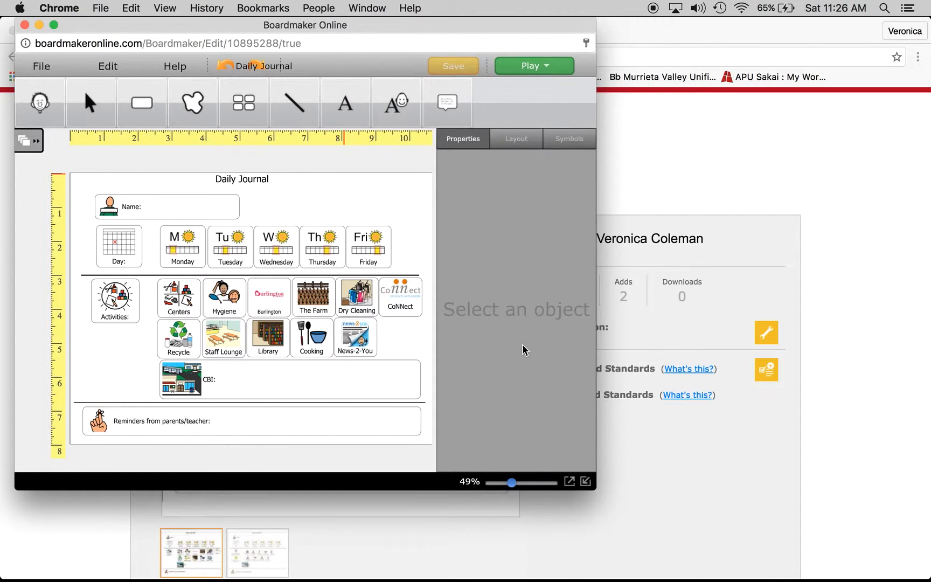
left_click(587, 482)
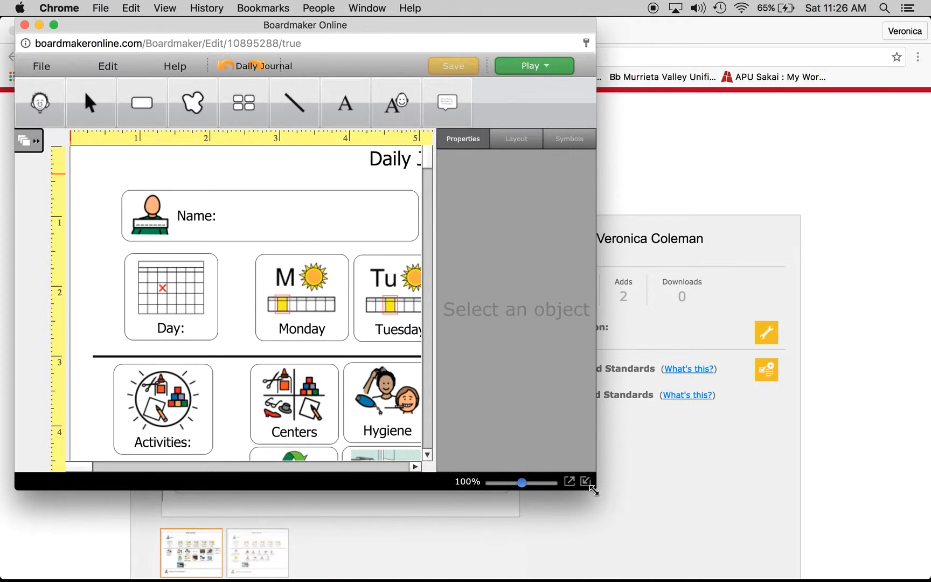
left_click_drag(593, 487, 874, 577)
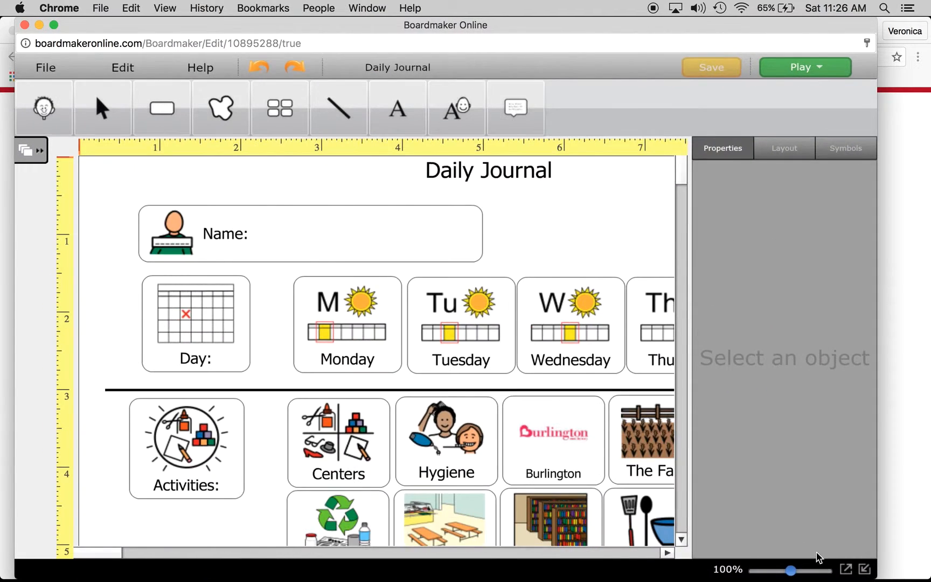
left_click(851, 572)
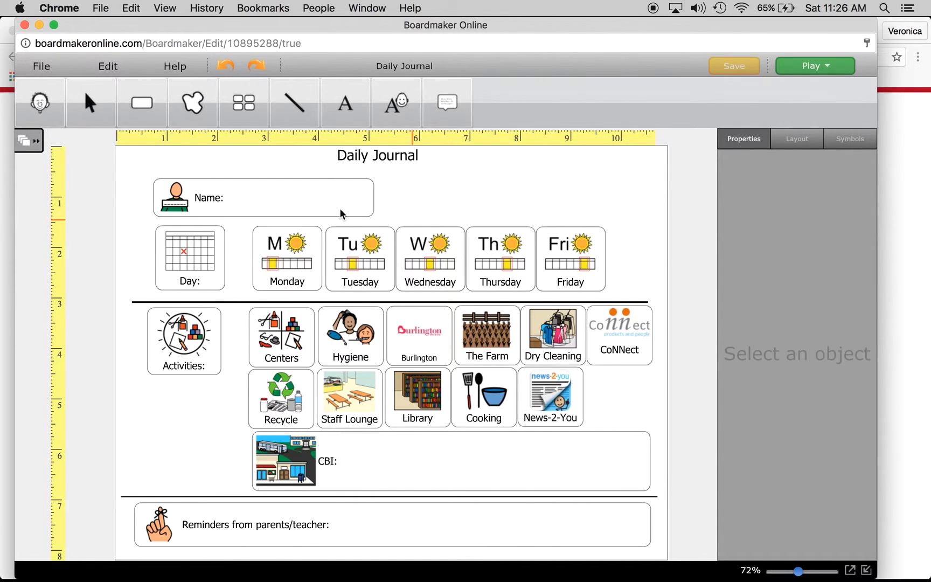